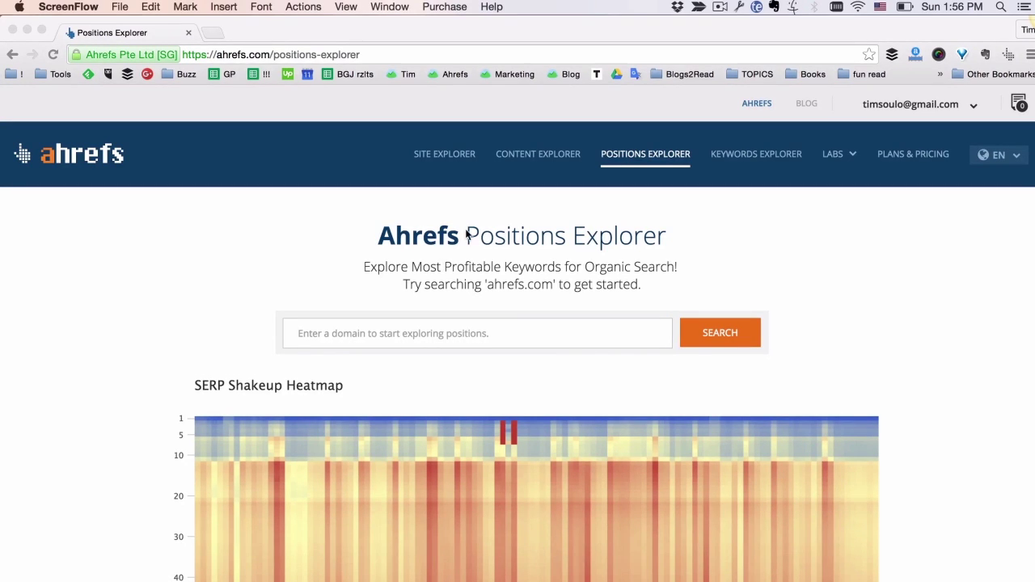
Focus the Positions Explorer page, then select and deselect its heading text.
click(683, 237)
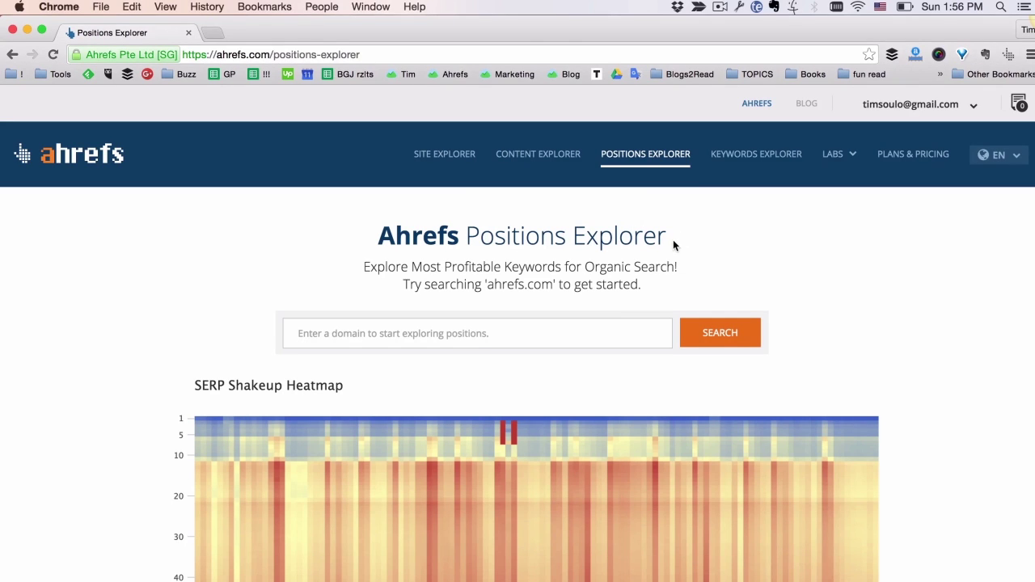
drag(673, 238, 469, 236)
click(702, 240)
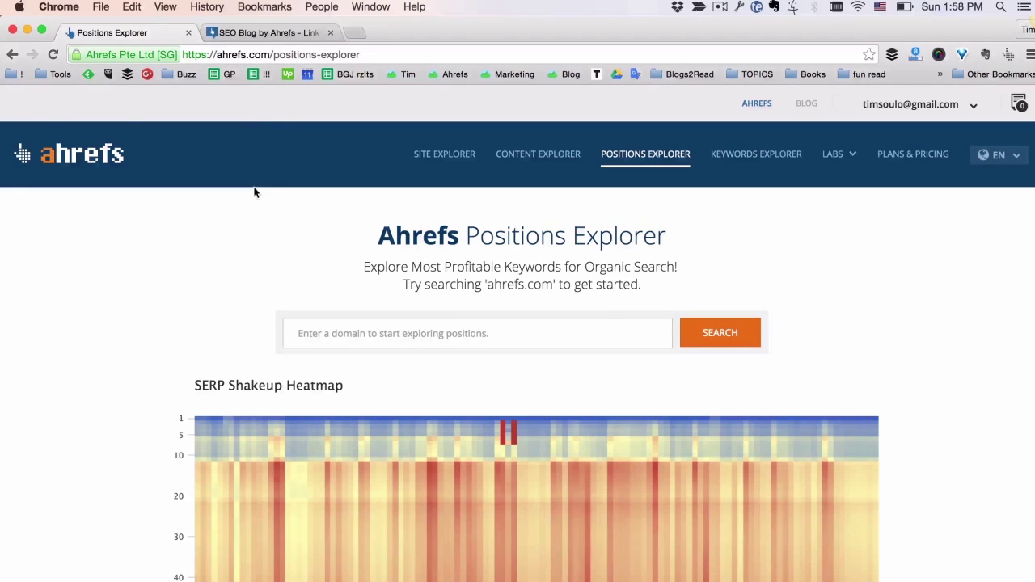
Skim the recent posts on the Ahrefs blog, then return to Positions Explorer.
click(271, 33)
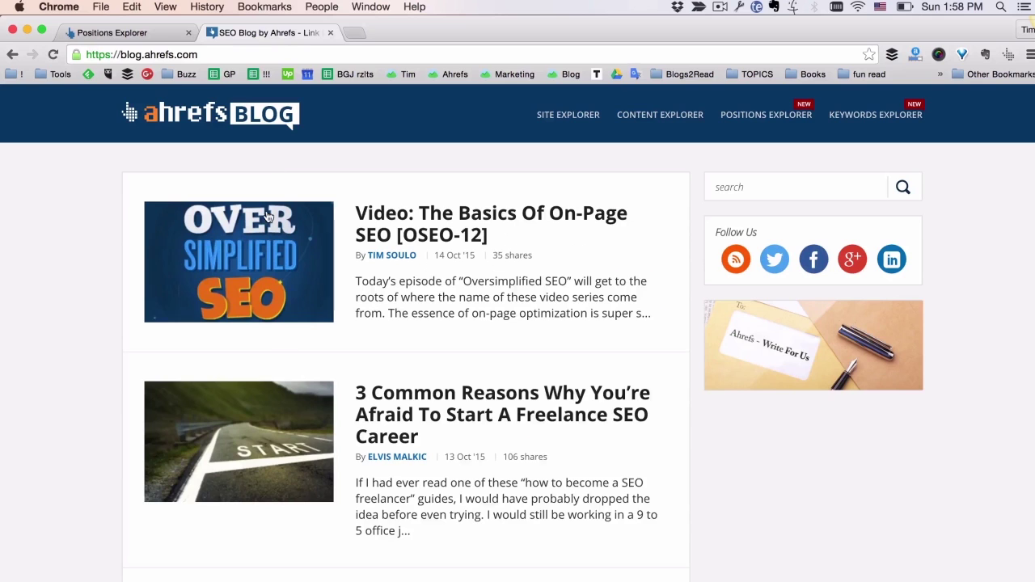
scroll(267, 215, down, 8)
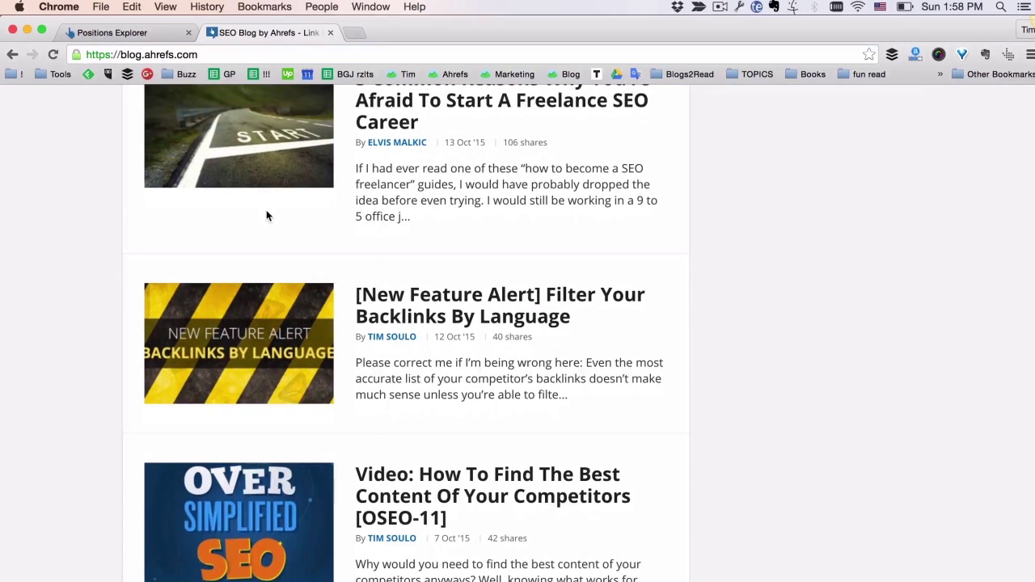
click(145, 34)
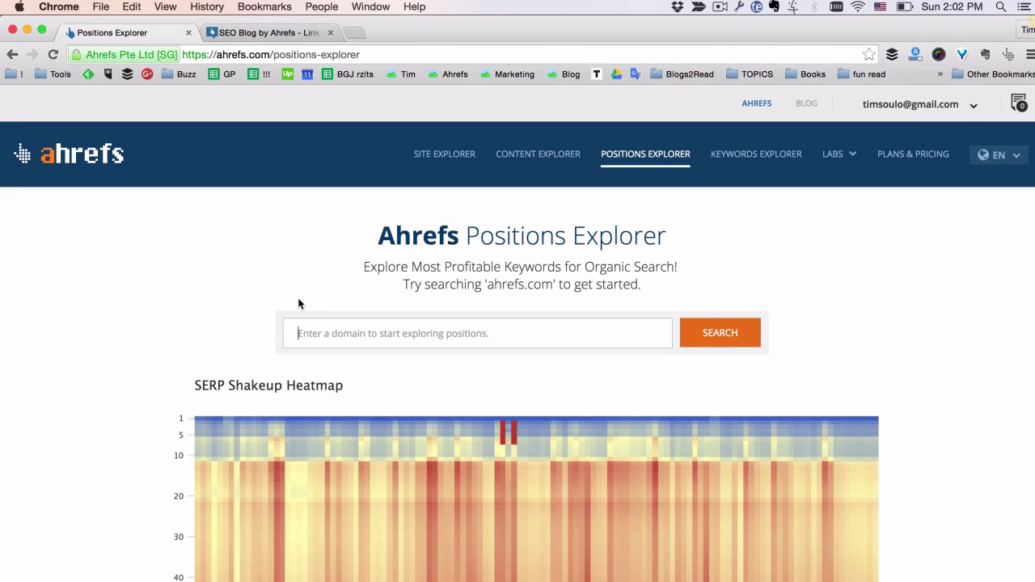
Look up authorityhacker.com, showing 1.8K US and 270 UK organic keywords.
text(autho)
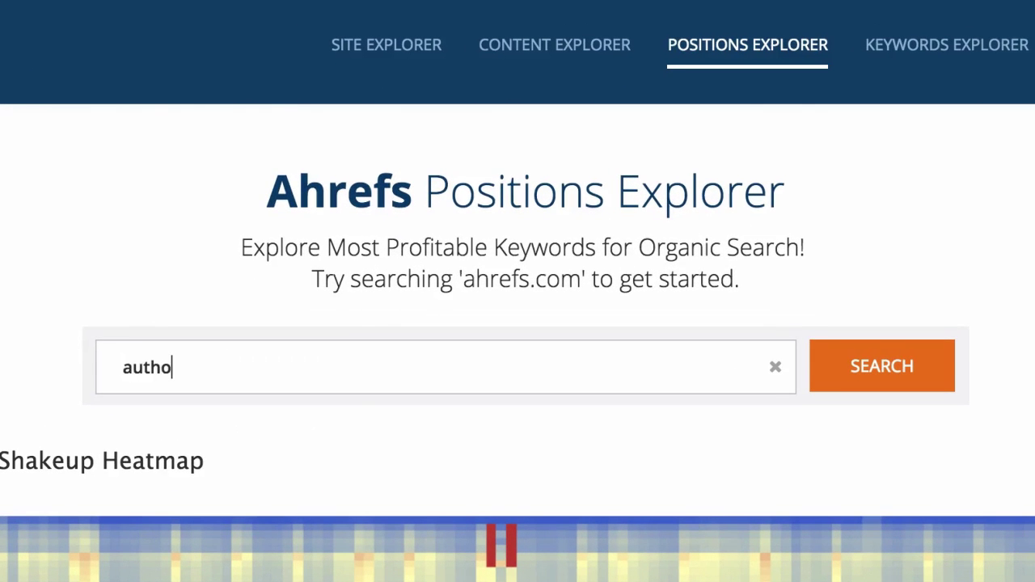
text(rityh)
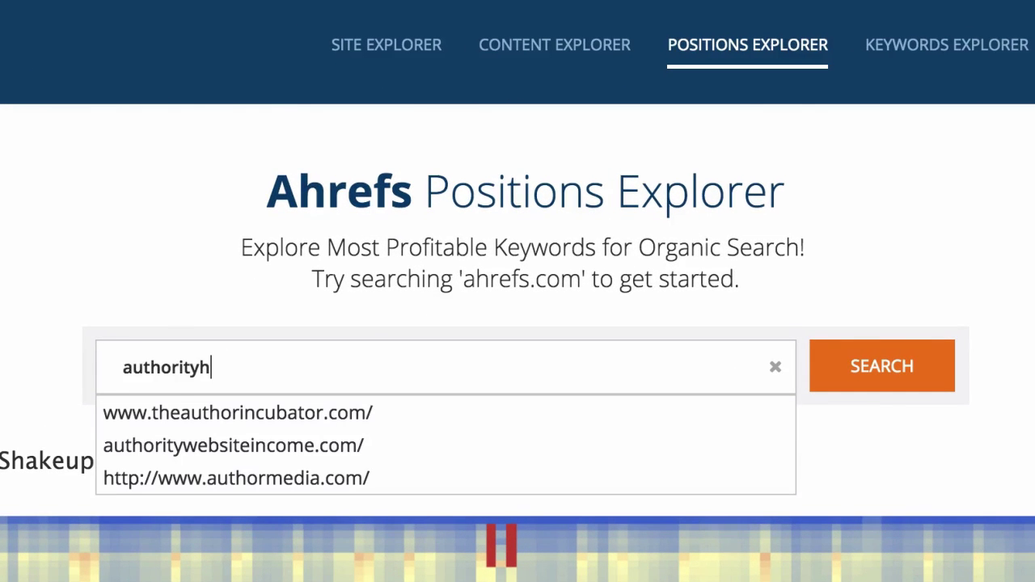
text(acker.com)
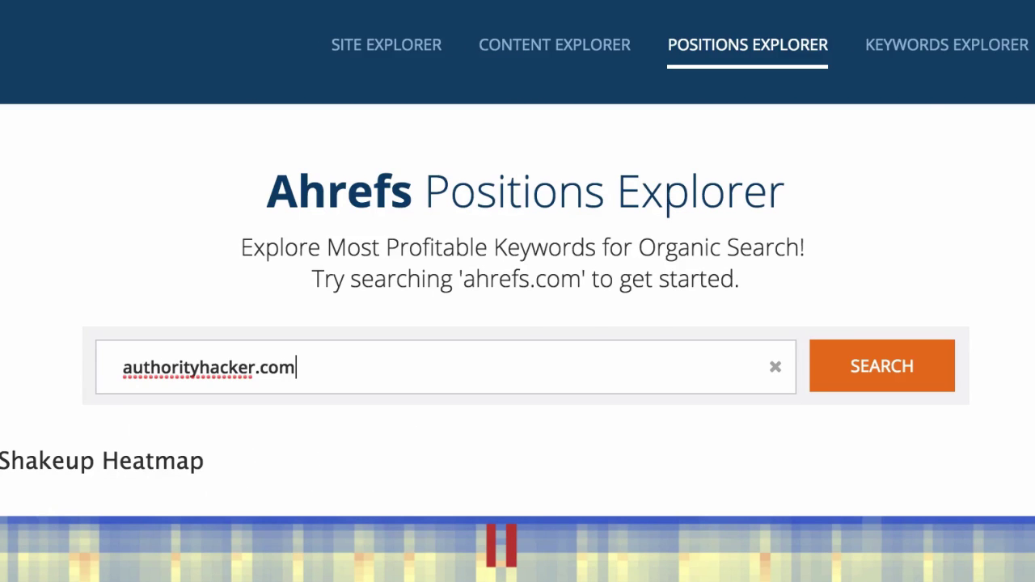
click(848, 366)
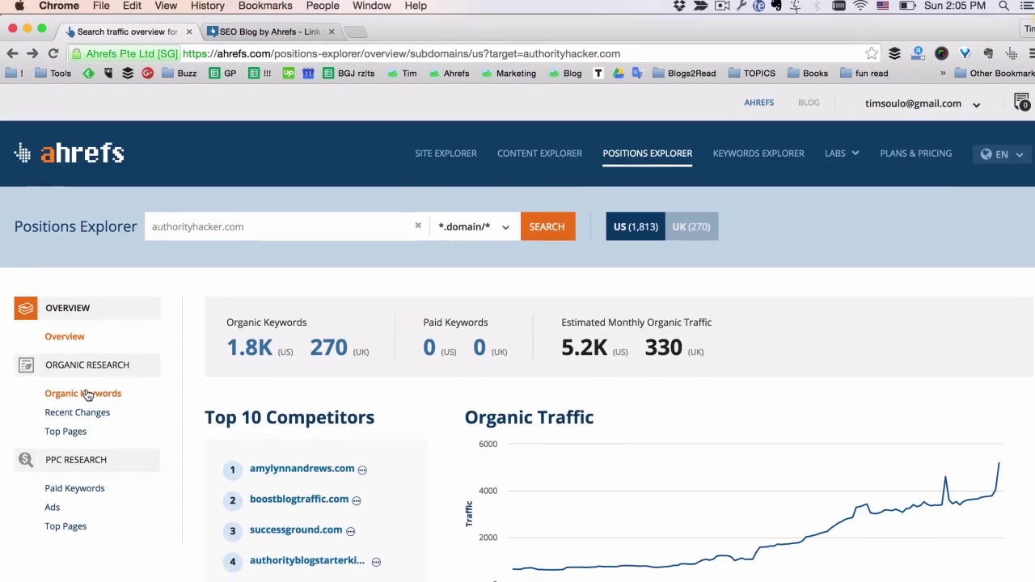
Open the Organic Keywords report for authorityhacker.com and scroll through its keyword table.
click(87, 395)
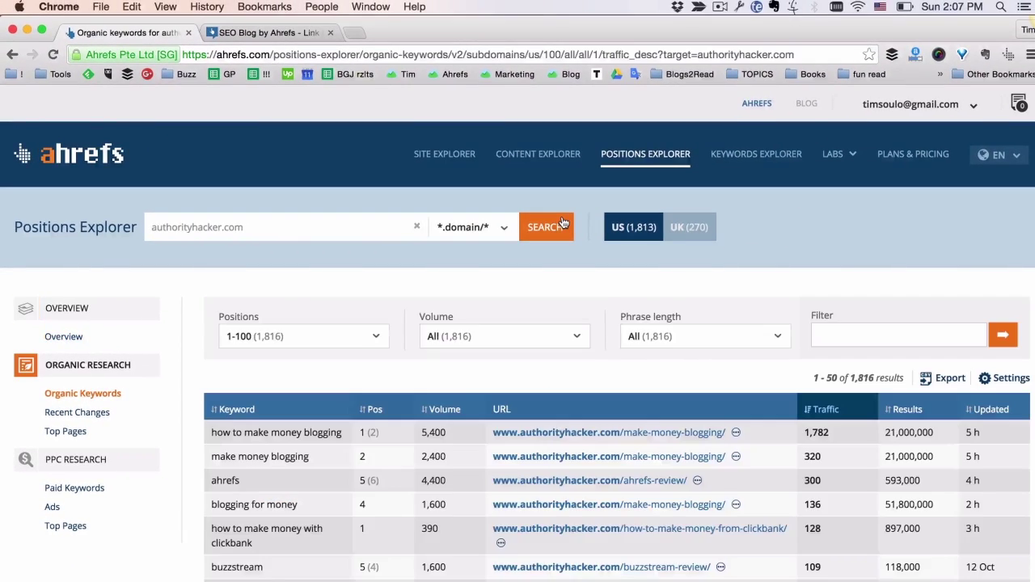
scroll(561, 219, down, 3)
scroll(562, 220, down, 1)
scroll(562, 221, down, 2)
scroll(562, 219, down, 3)
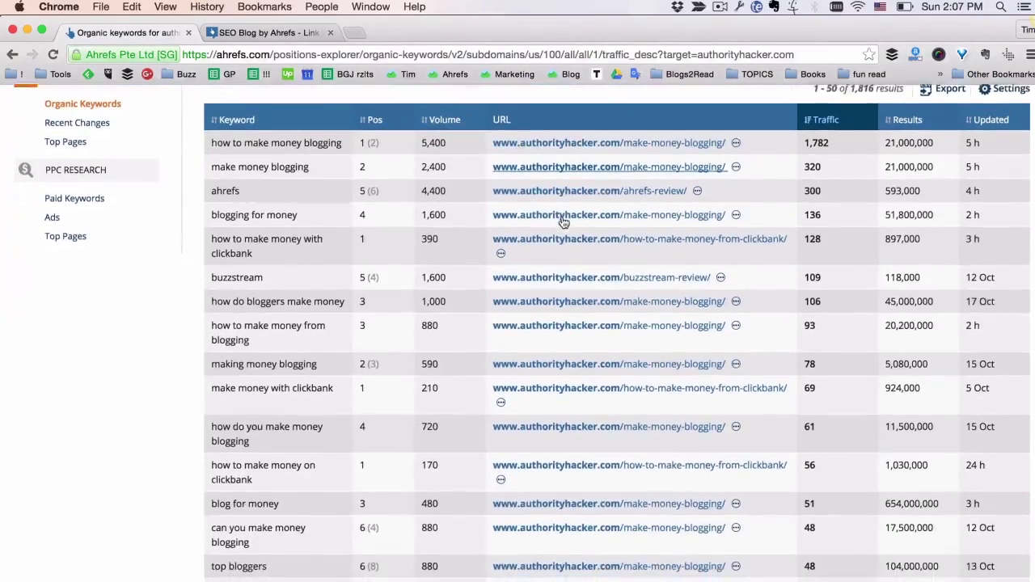
scroll(563, 222, down, 4)
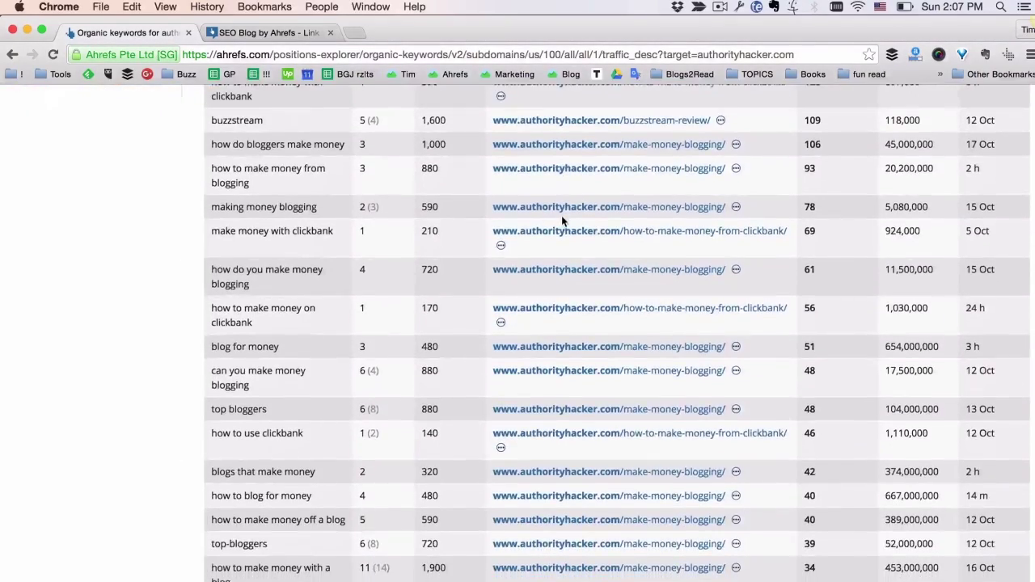
scroll(563, 220, down, 2)
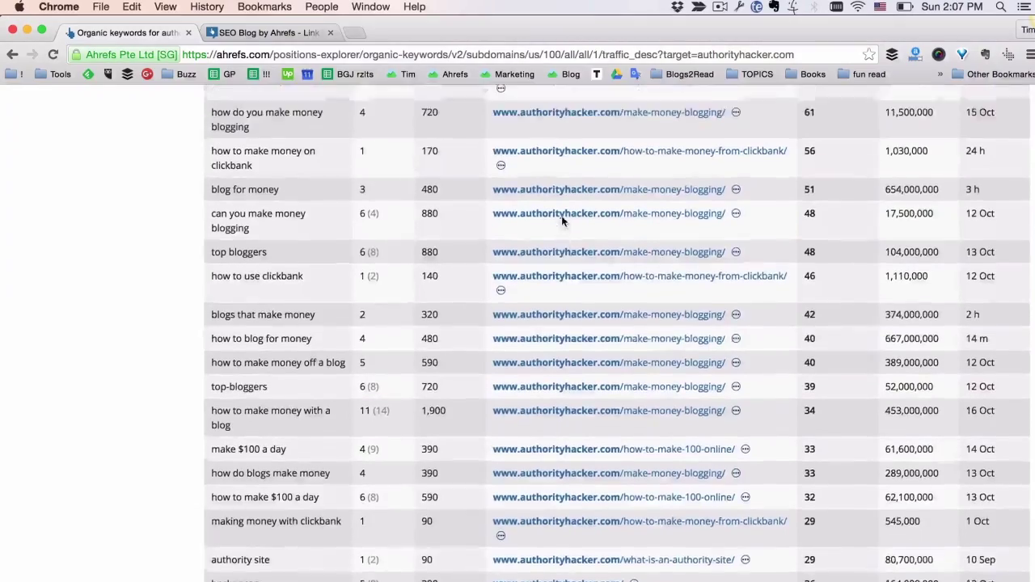
scroll(563, 220, up, 10)
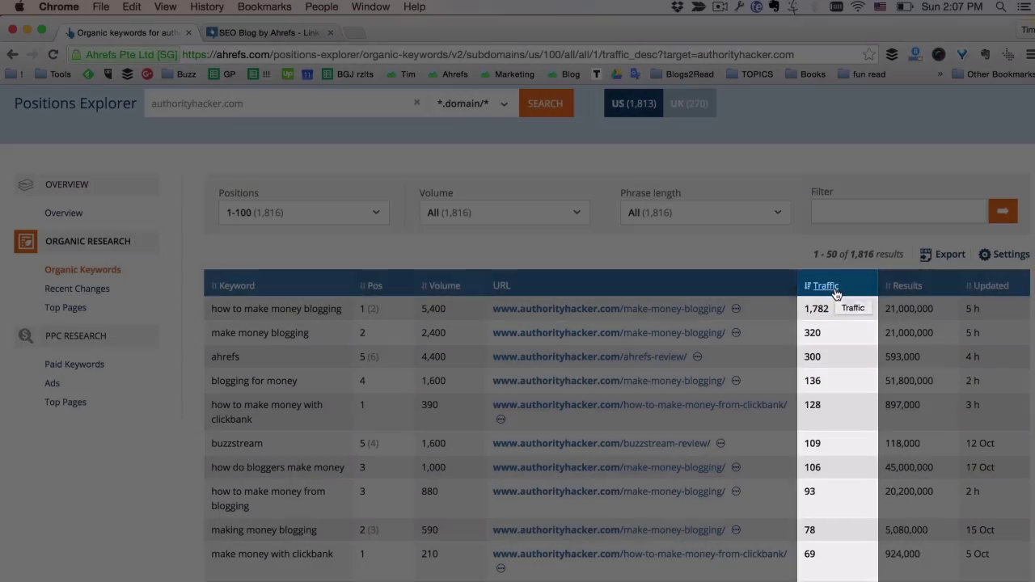
Highlight the top traffic value 1,782 and the keyword 'ahrefs' in the table.
double_click(832, 309)
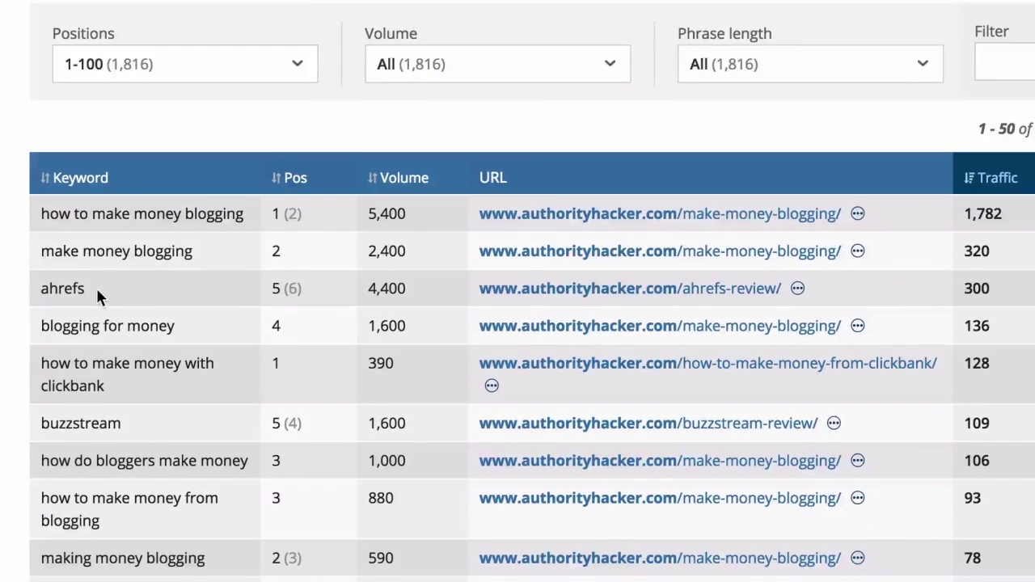
drag(160, 322, 119, 324)
scroll(174, 278, down, 1)
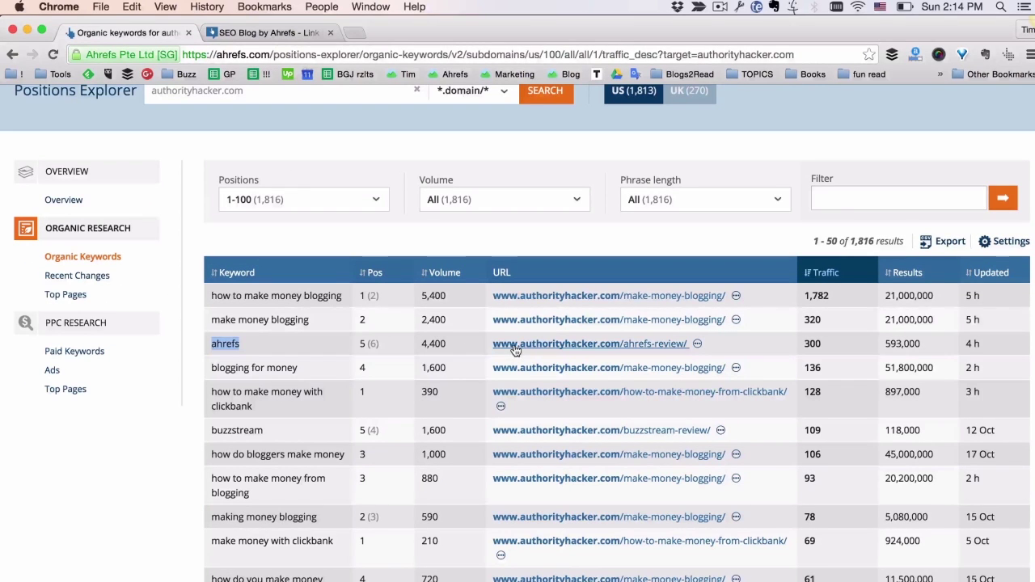
Open the Ahrefs review page from its link in a new tab.
right_click(530, 343)
click(539, 351)
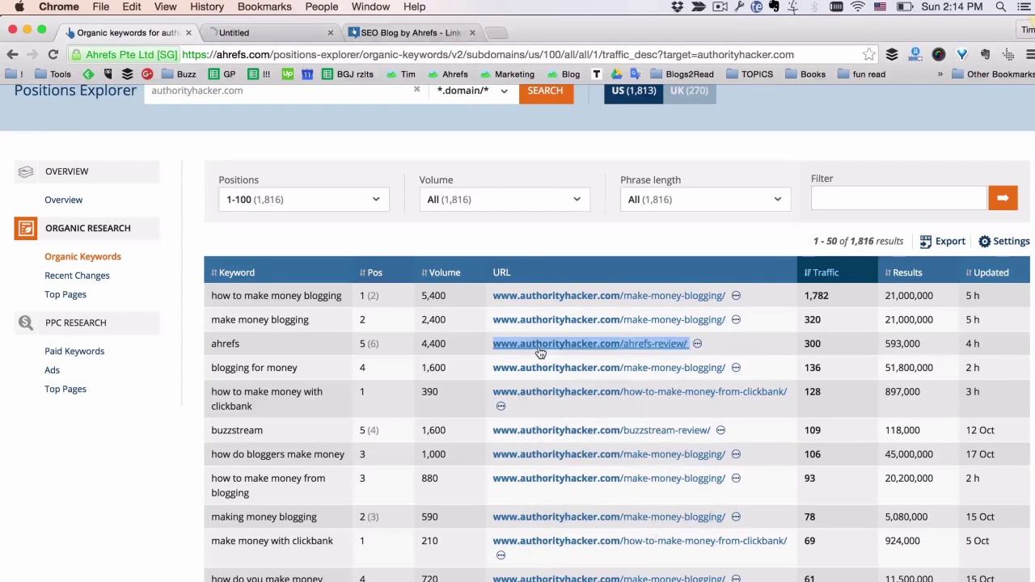
click(267, 32)
Skim the Ahrefs review article, then close it to get back to the 1,816-keyword report.
scroll(277, 226, down, 10)
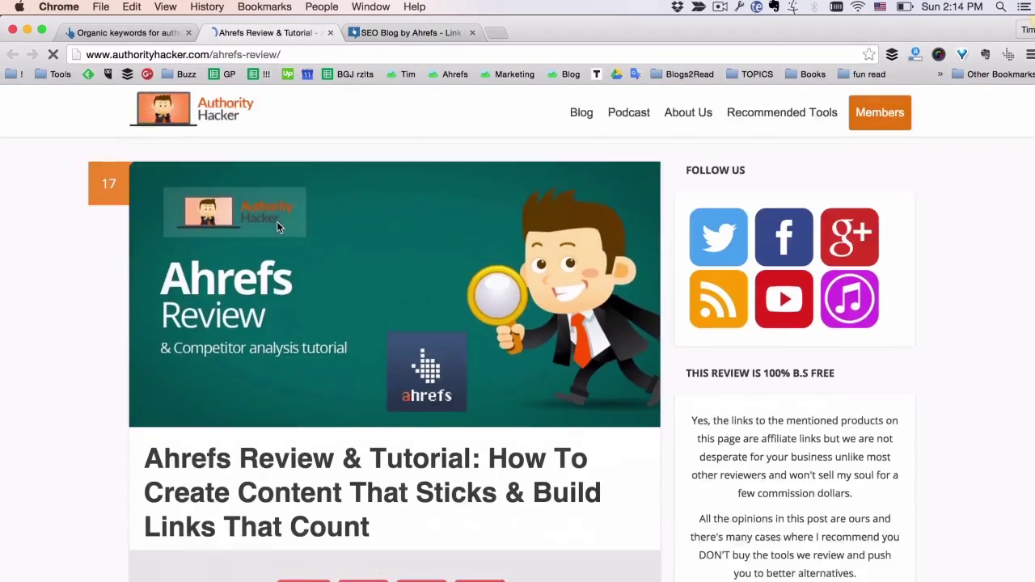
scroll(276, 226, down, 10)
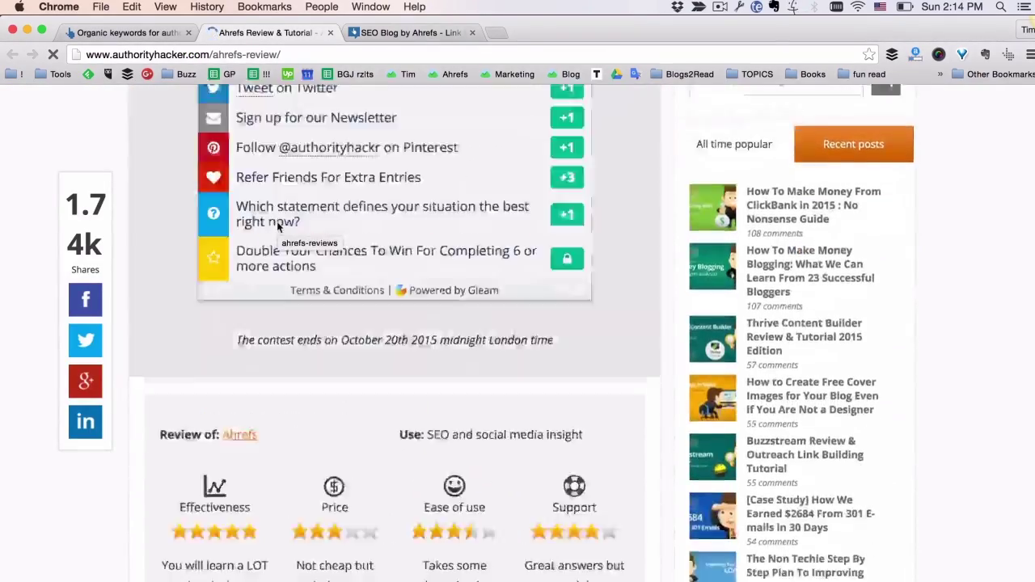
scroll(279, 229, down, 10)
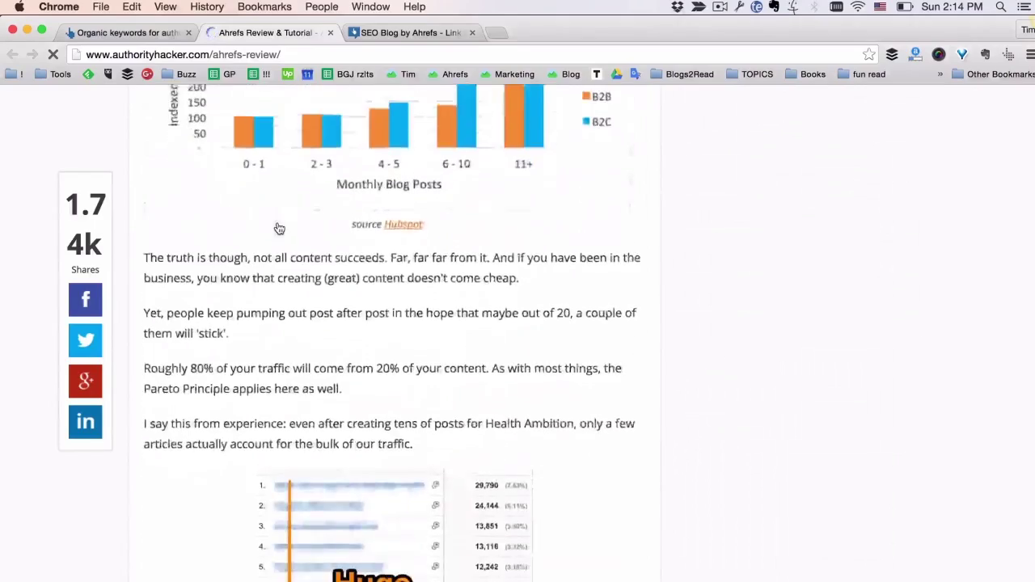
scroll(277, 227, down, 10)
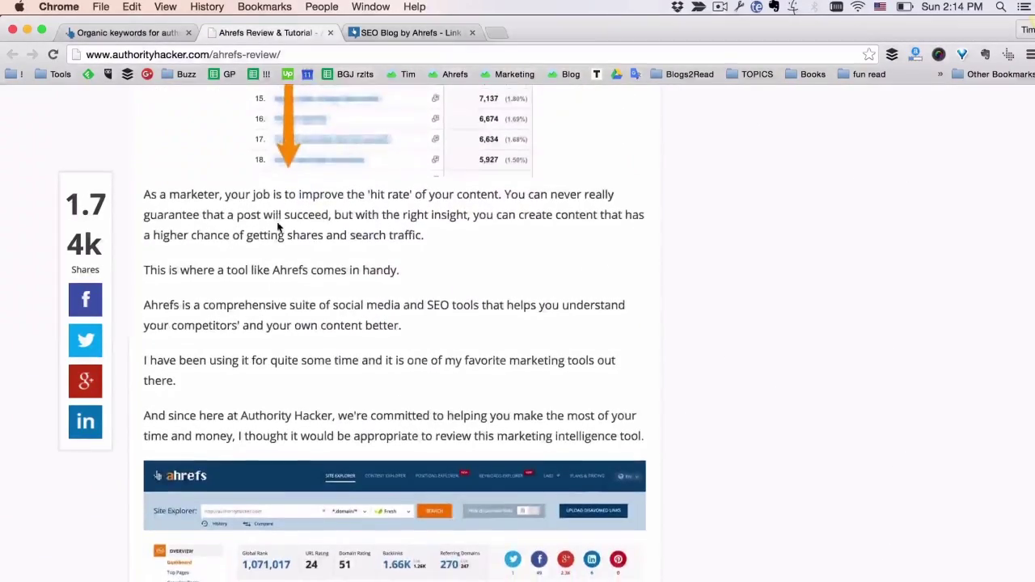
scroll(277, 227, down, 10)
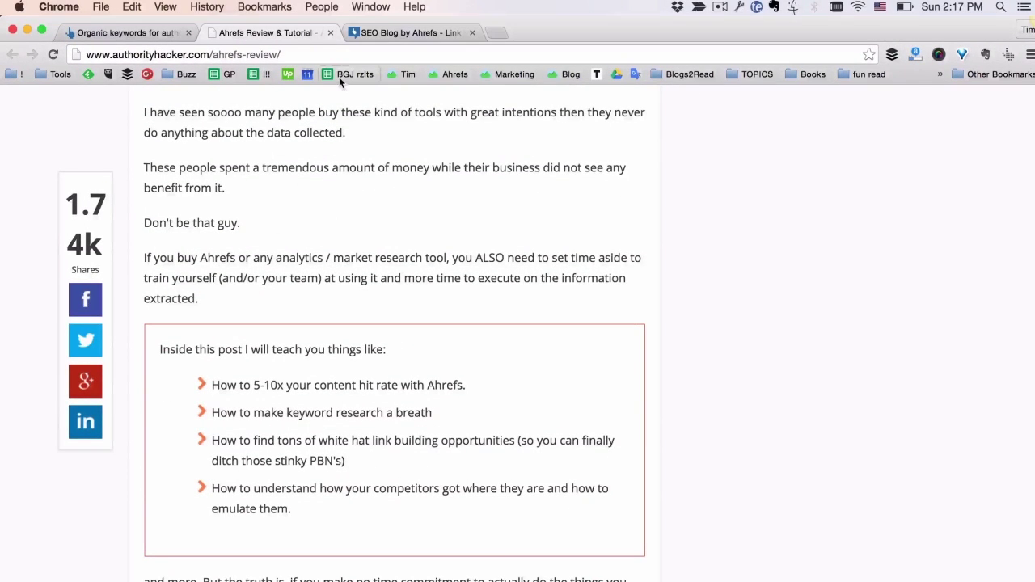
click(330, 32)
scroll(331, 286, down, 2)
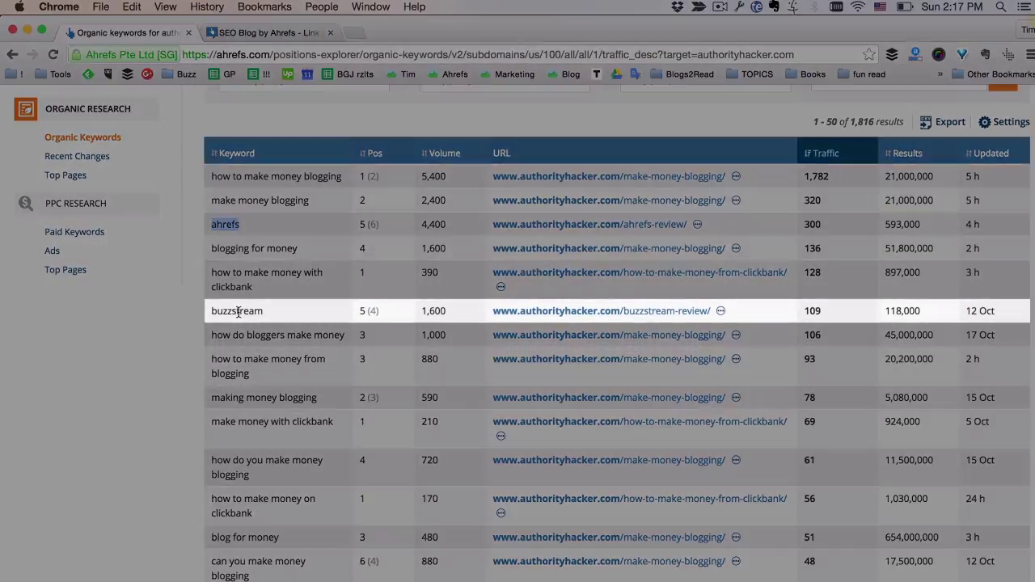
double_click(238, 312)
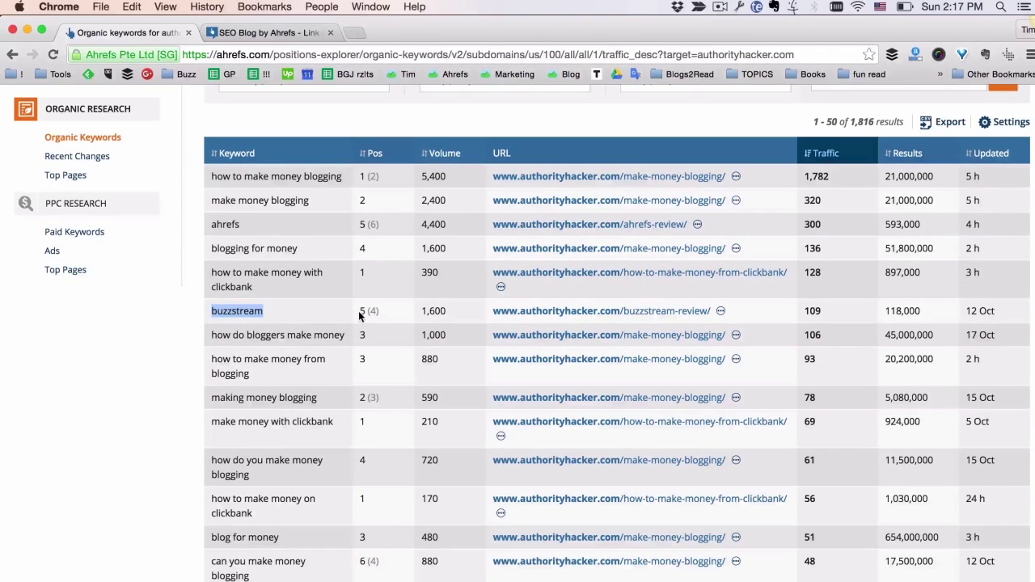
click(362, 311)
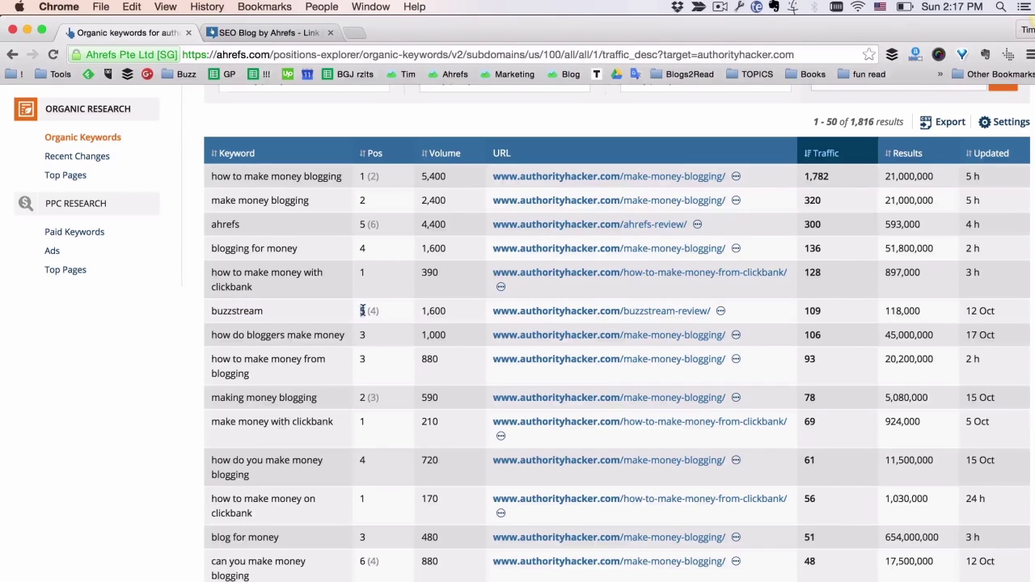
double_click(362, 310)
double_click(250, 311)
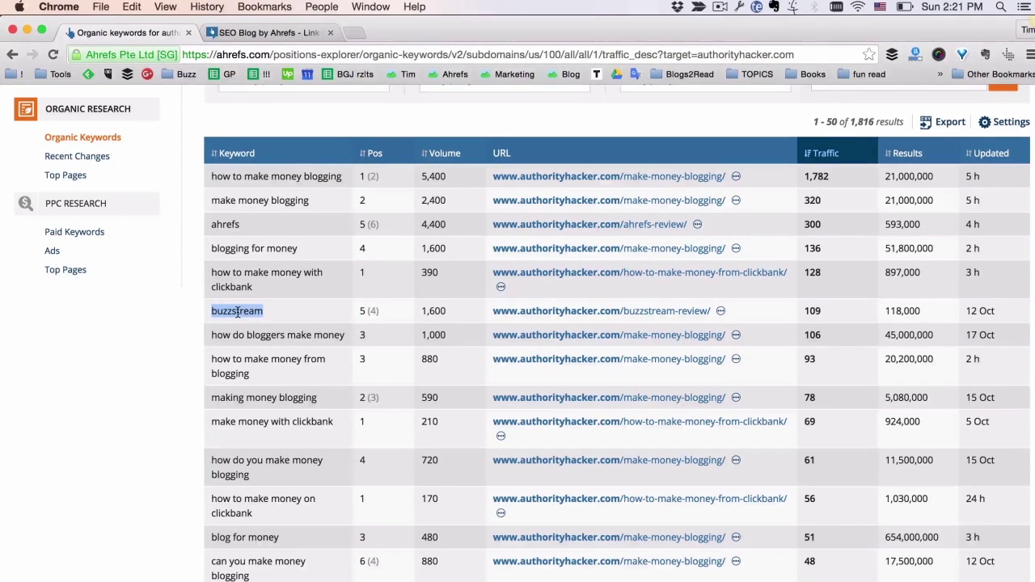
double_click(228, 226)
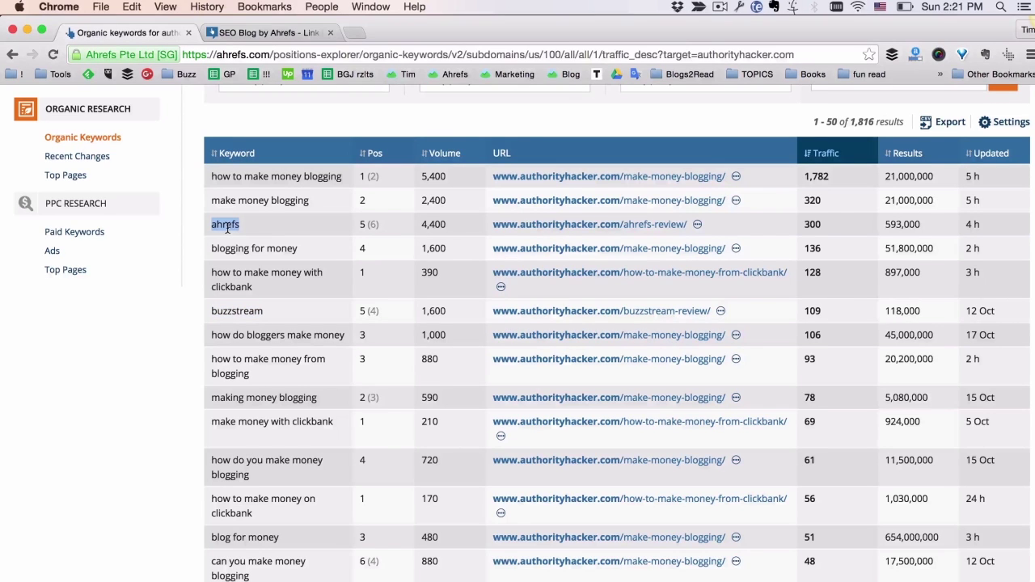
double_click(232, 314)
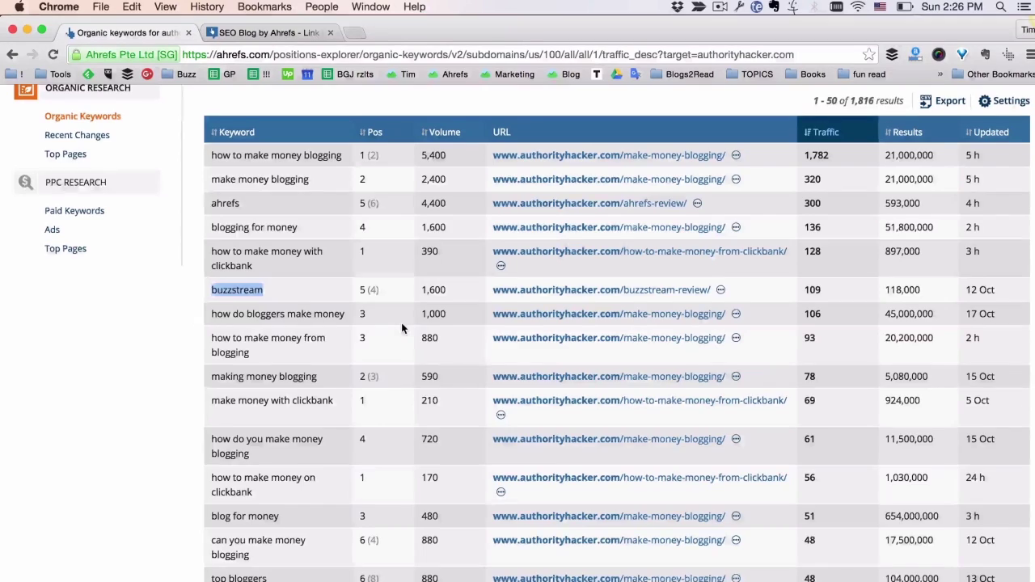
scroll(401, 323, up, 3)
scroll(402, 327, up, 4)
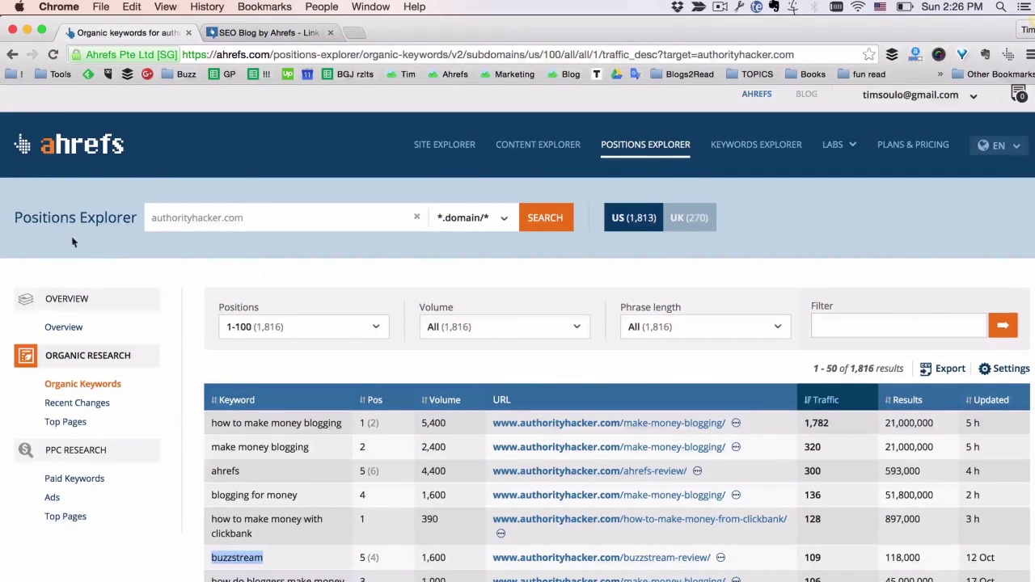
click(15, 217)
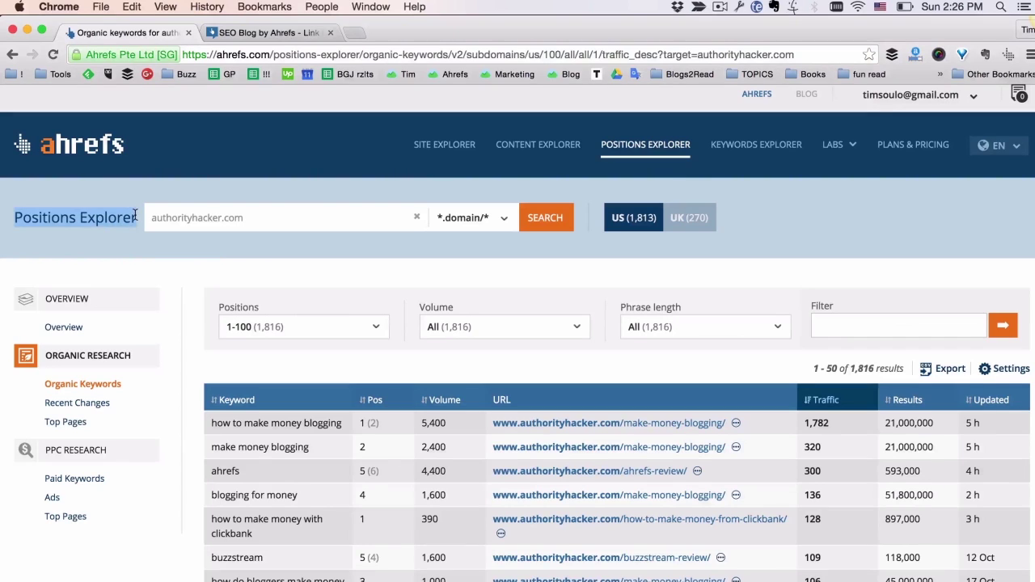
scroll(294, 287, up, 1)
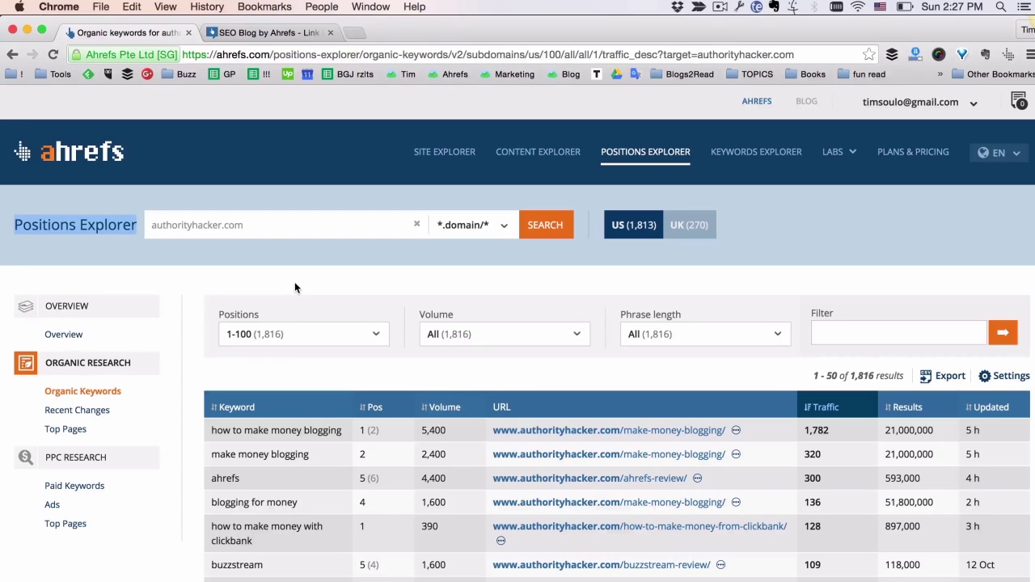
click(276, 280)
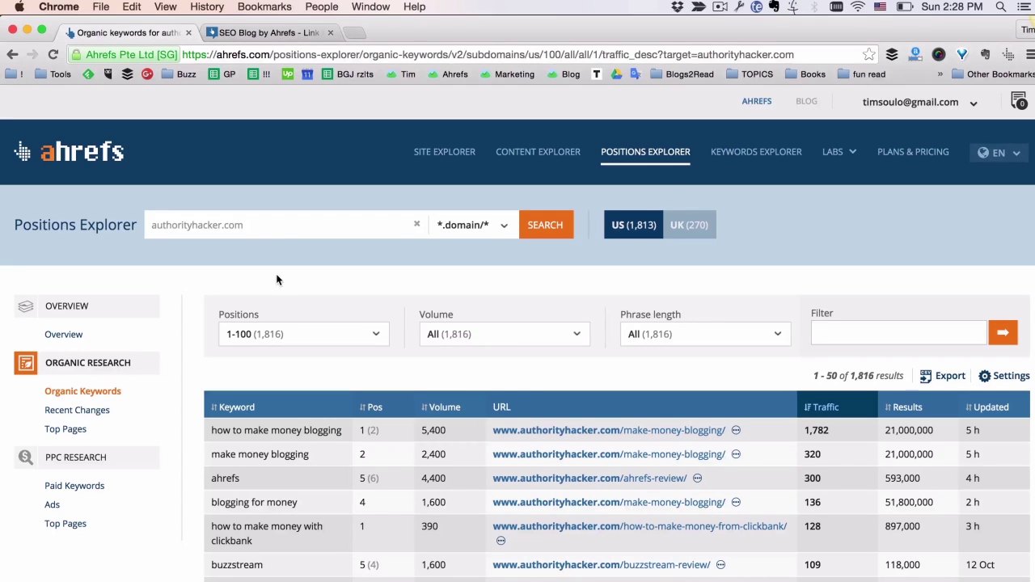
triple_click(283, 219)
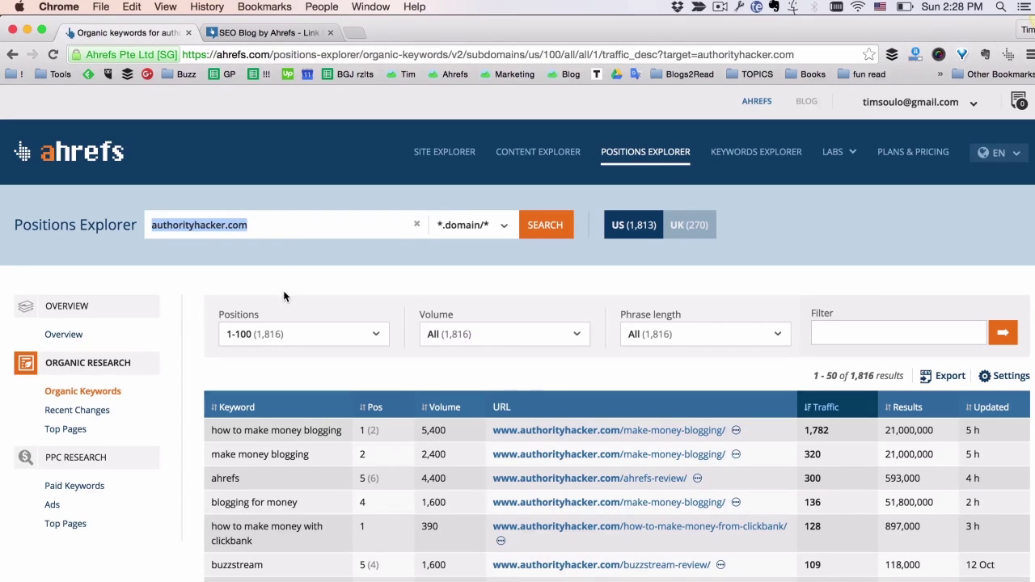